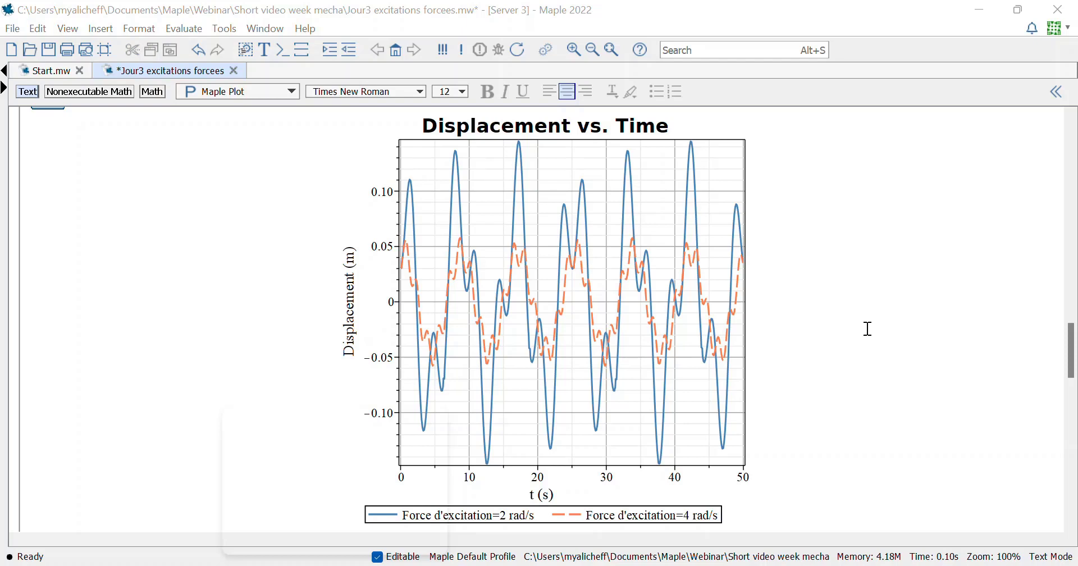
Expand the Solution Analytique section below the parameter table of Exemple en simulation
scroll(867, 328, down, 3)
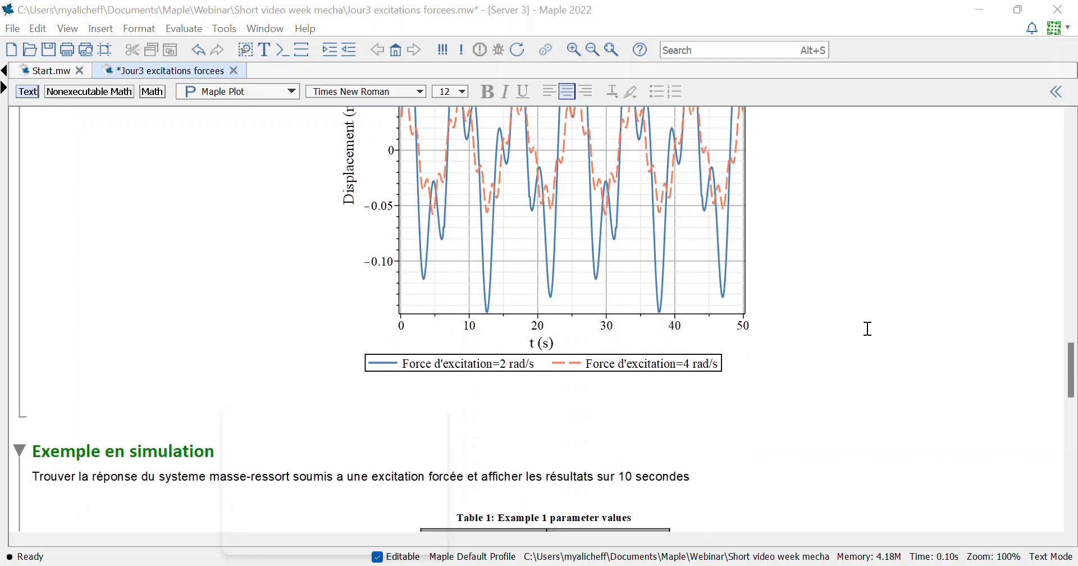
scroll(867, 328, down, 4)
scroll(867, 328, down, 2)
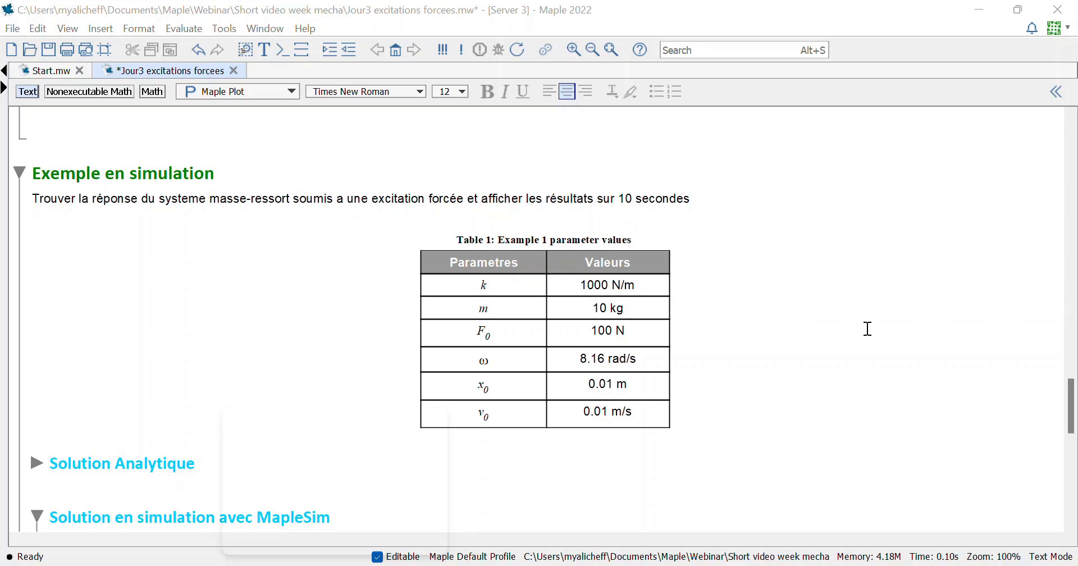
click(38, 465)
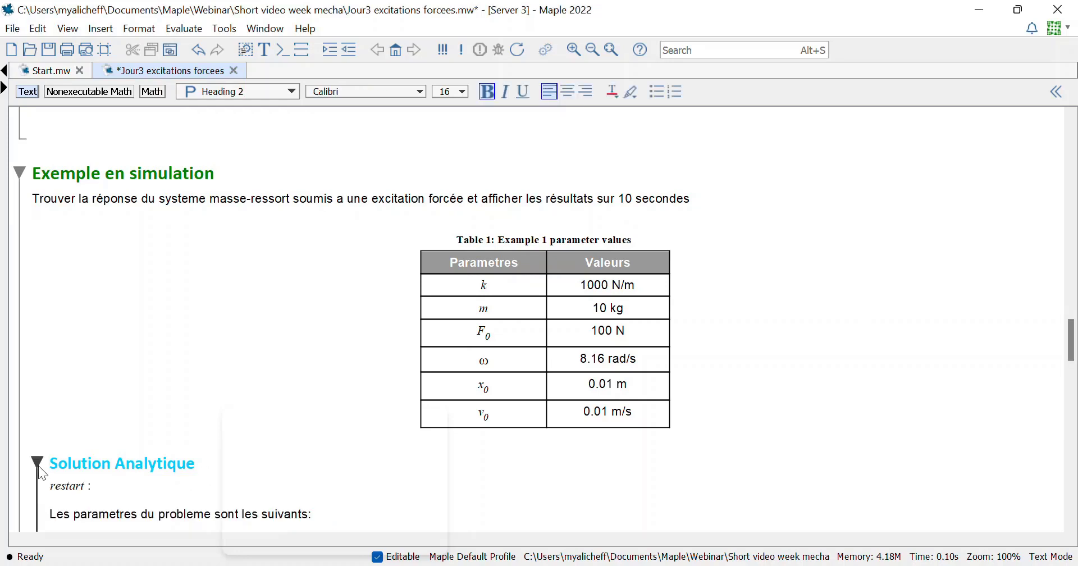
Review the parameter definitions and the equations for the natural frequency, f0 and the response x(t) in Solution Analytique
scroll(125, 452, down, 5)
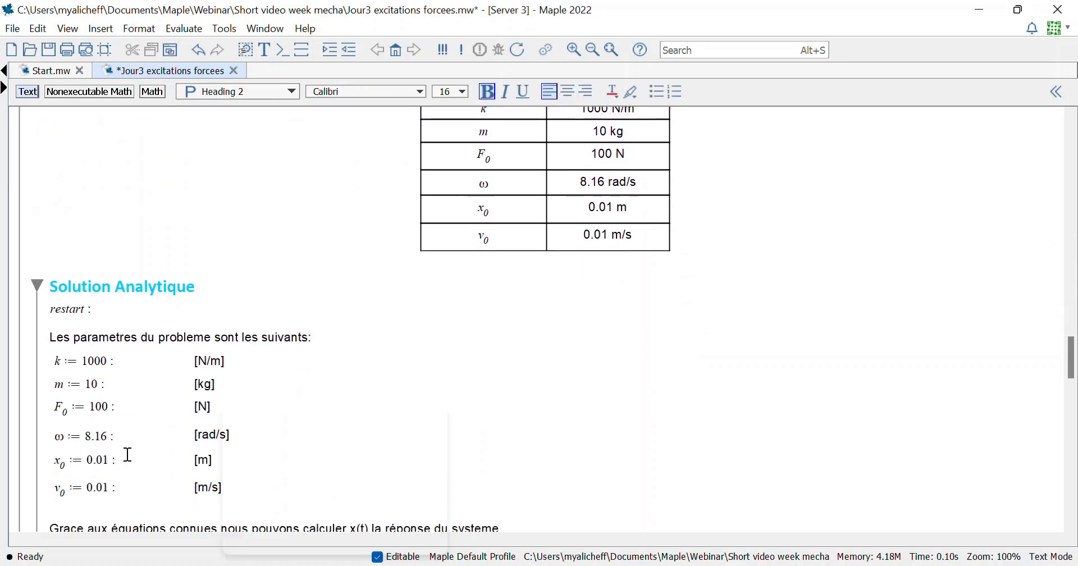
scroll(128, 454, down, 2)
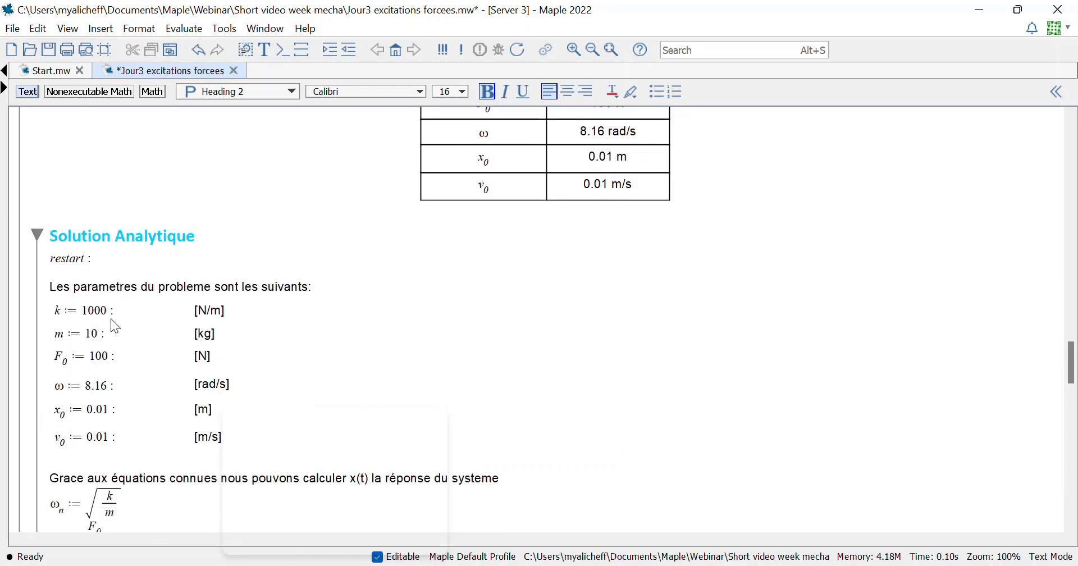
scroll(89, 444, down, 1)
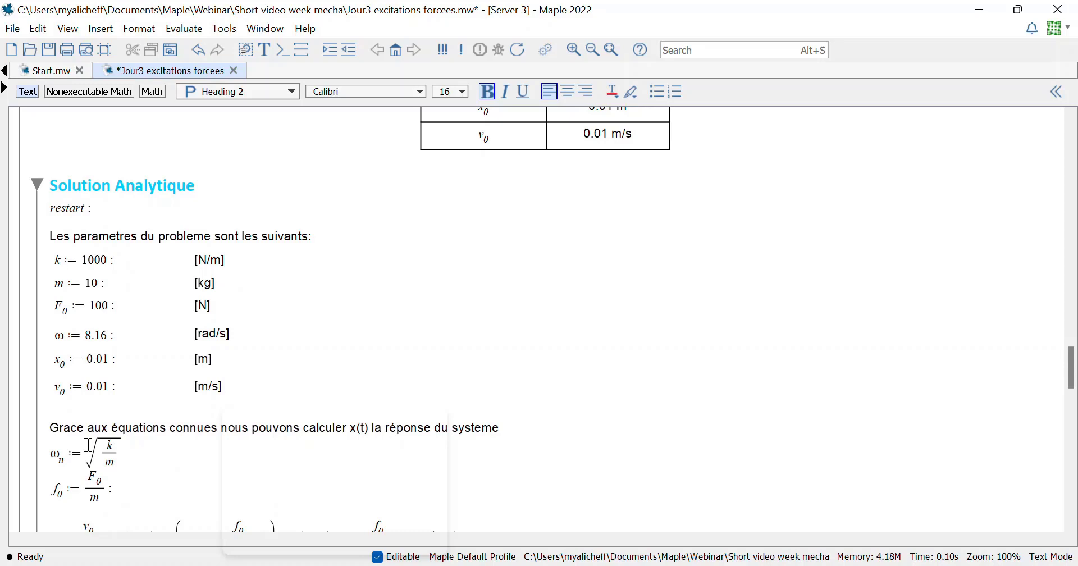
scroll(89, 445, down, 1)
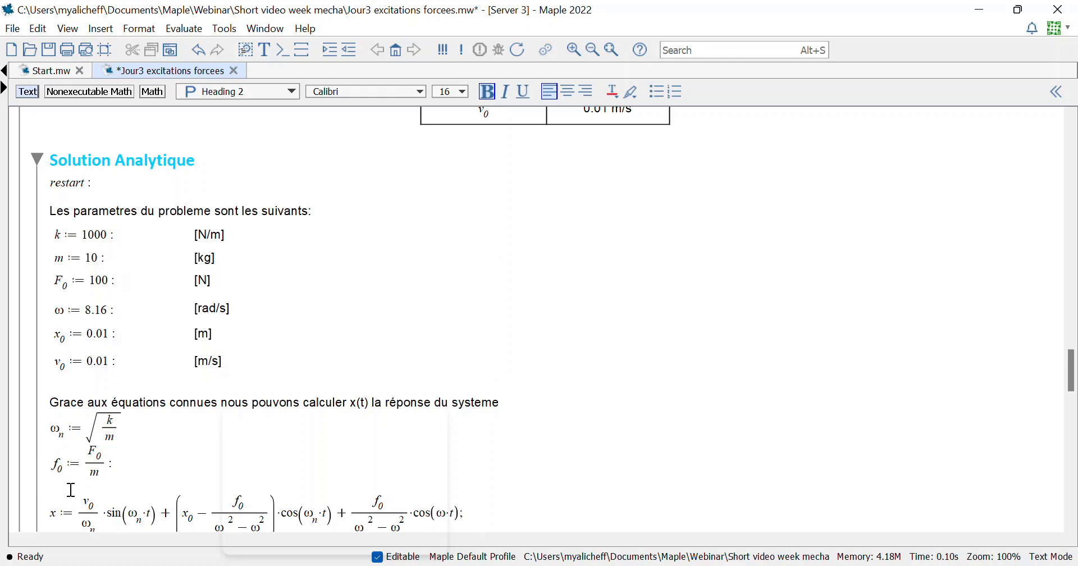
key(Return)
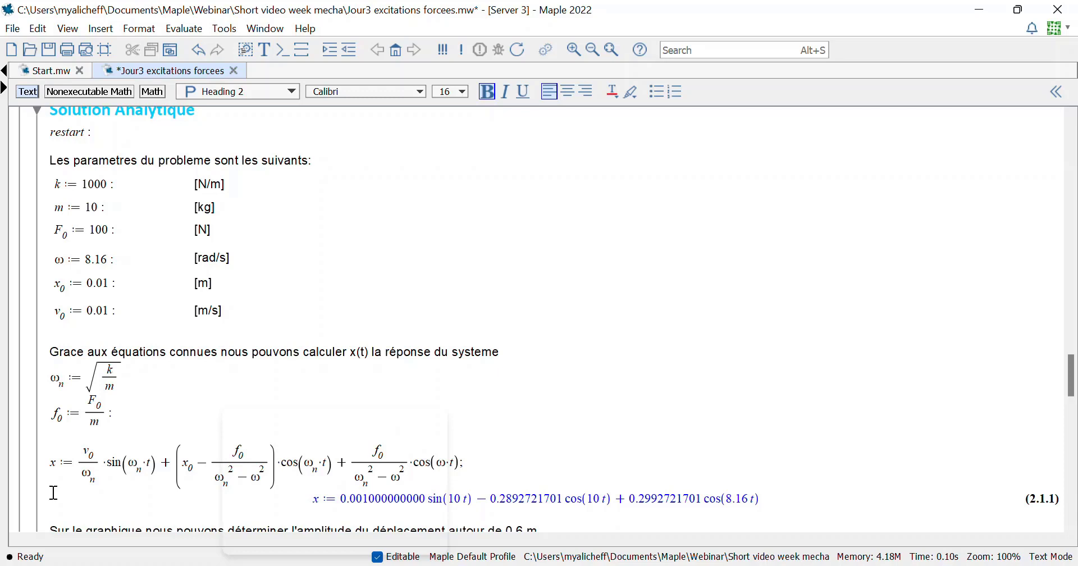
scroll(53, 492, down, 1)
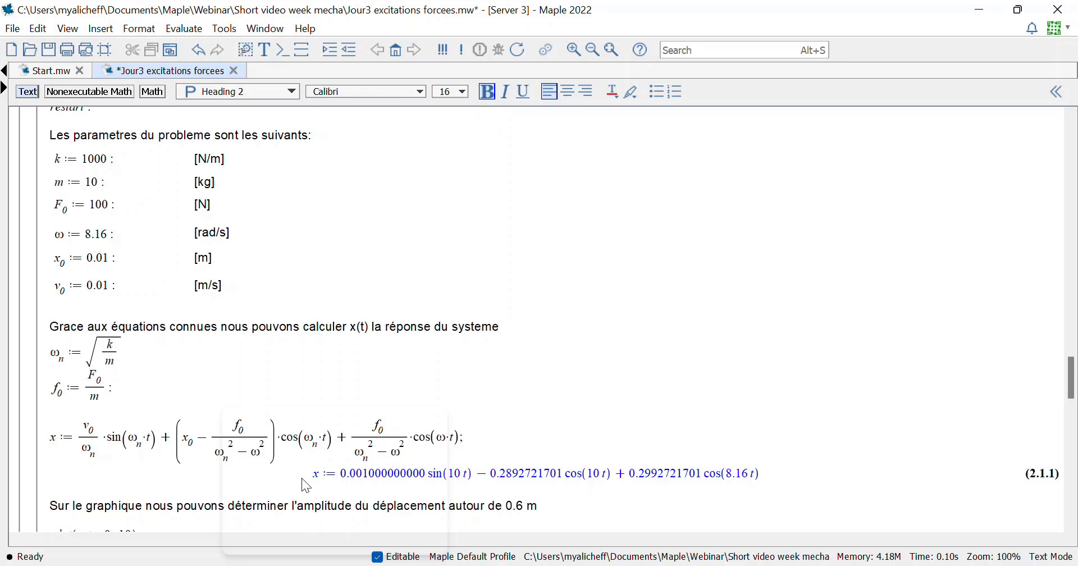
Examine the analytical response expression and its displacement plot over t = 0..10
click(496, 437)
scroll(497, 438, down, 7)
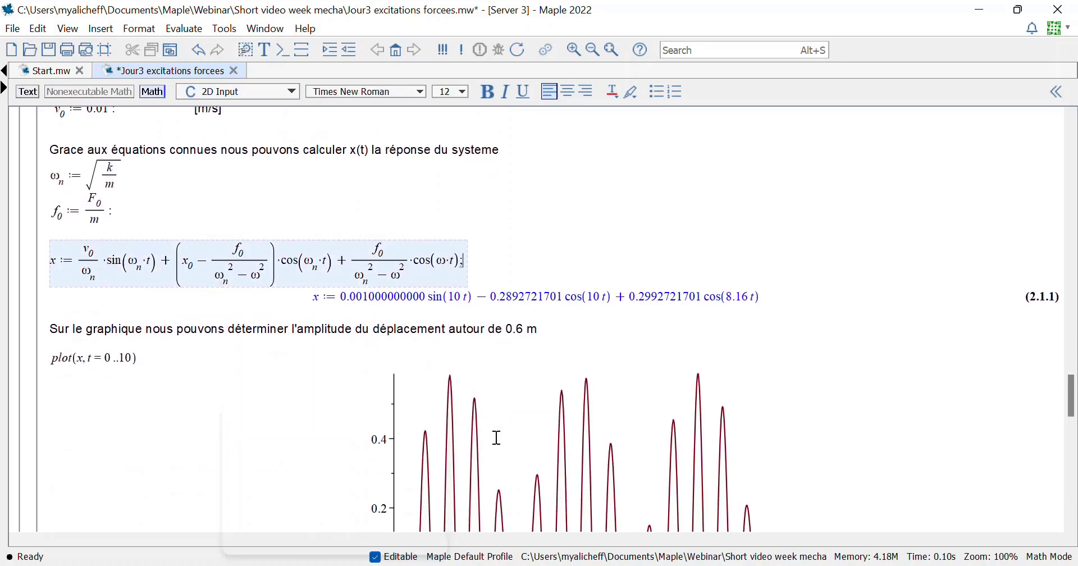
scroll(496, 437, down, 8)
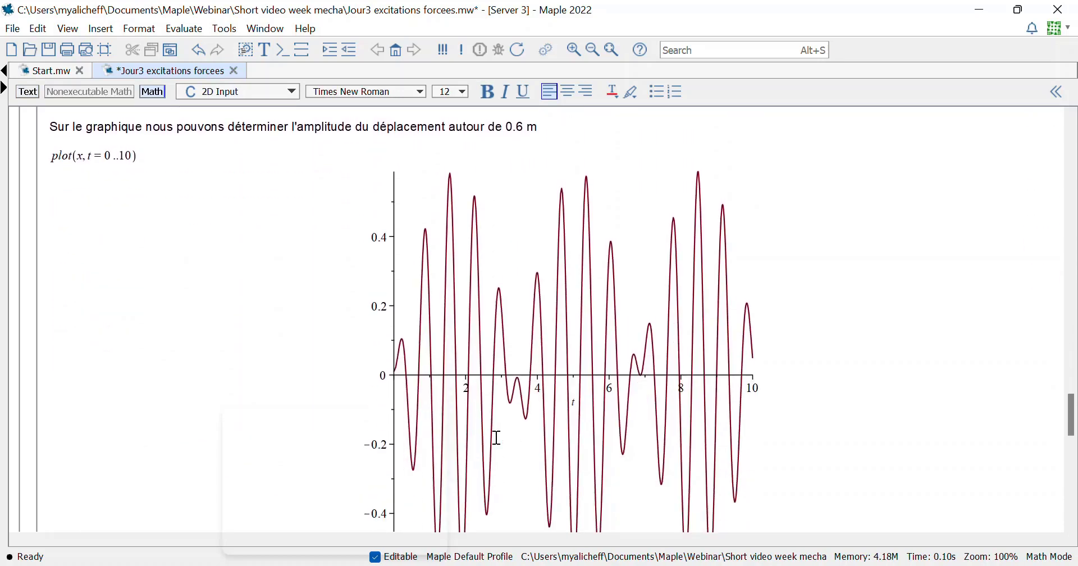
scroll(497, 438, up, 9)
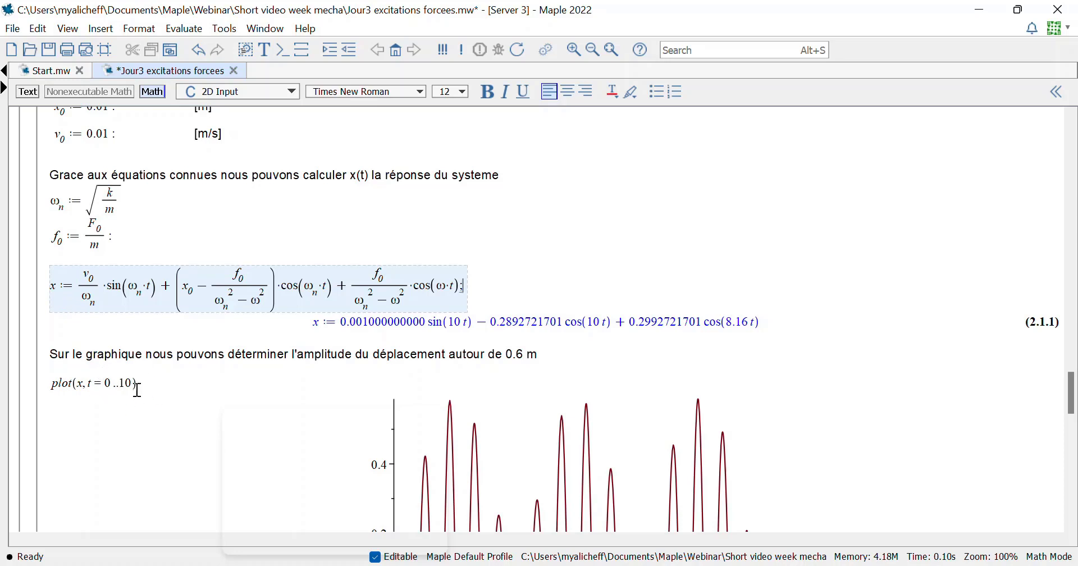
click(811, 394)
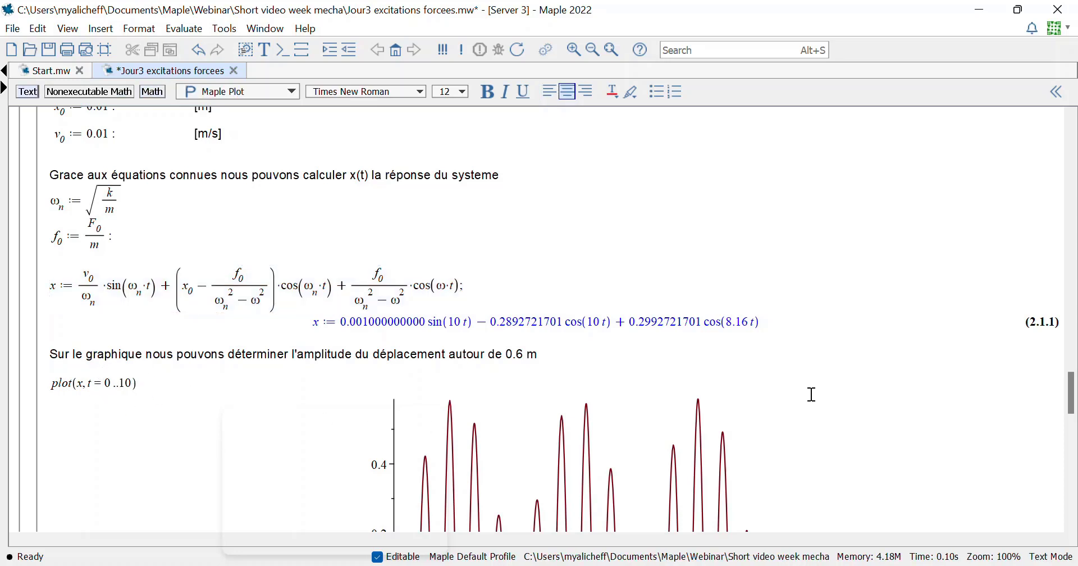
scroll(811, 394, down, 5)
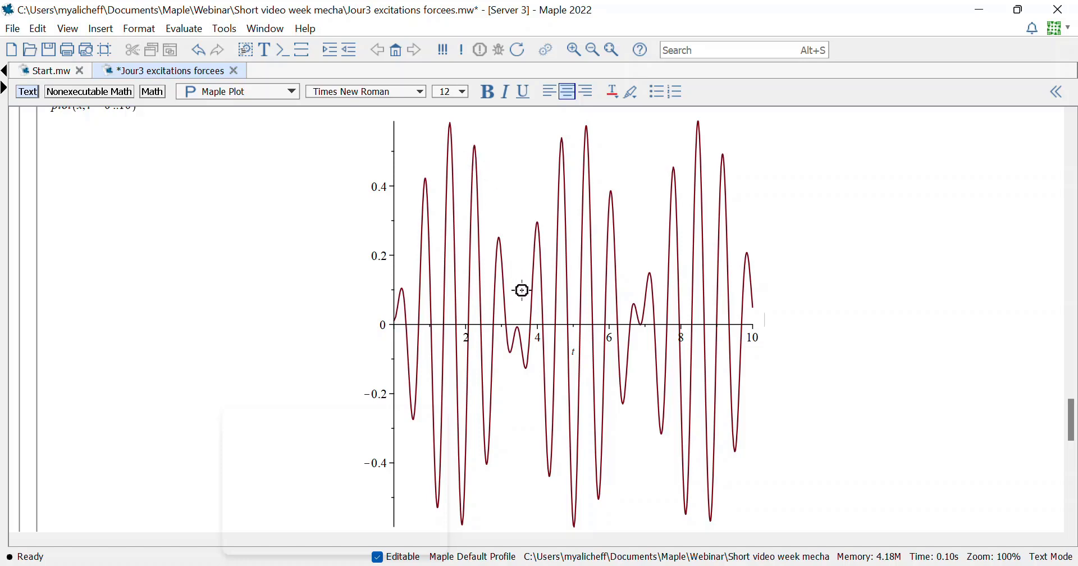
scroll(522, 290, up, 3)
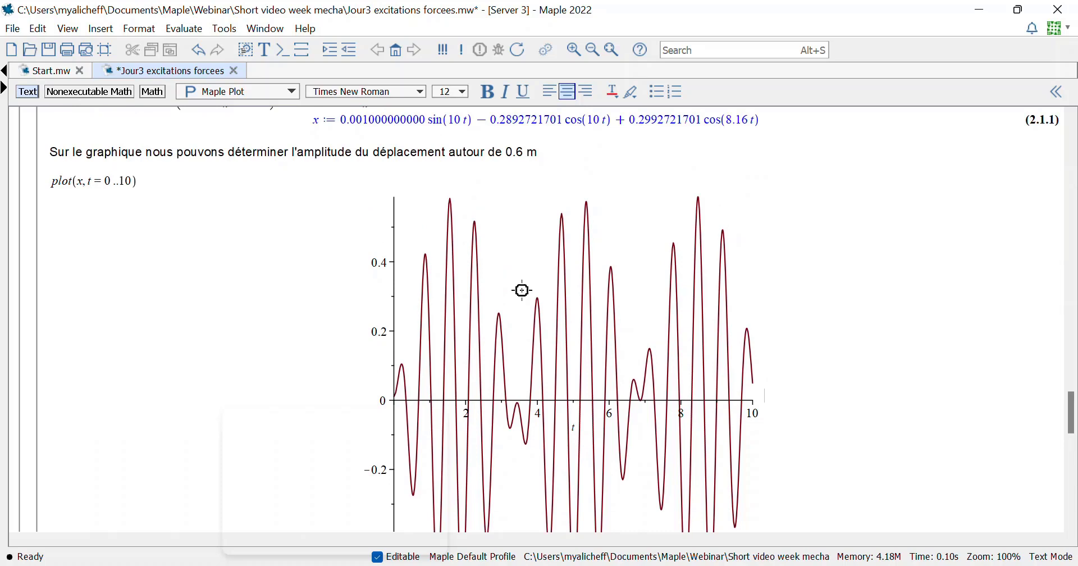
scroll(521, 290, down, 6)
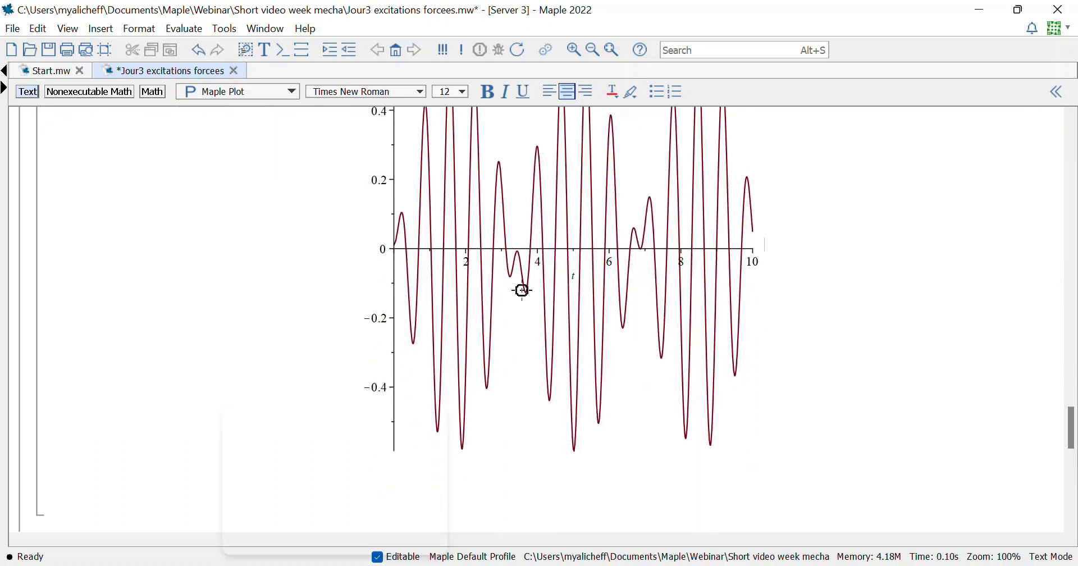
Examine the mass-spring model diagram in the Solution en simulation avec MapleSim section
scroll(522, 290, down, 5)
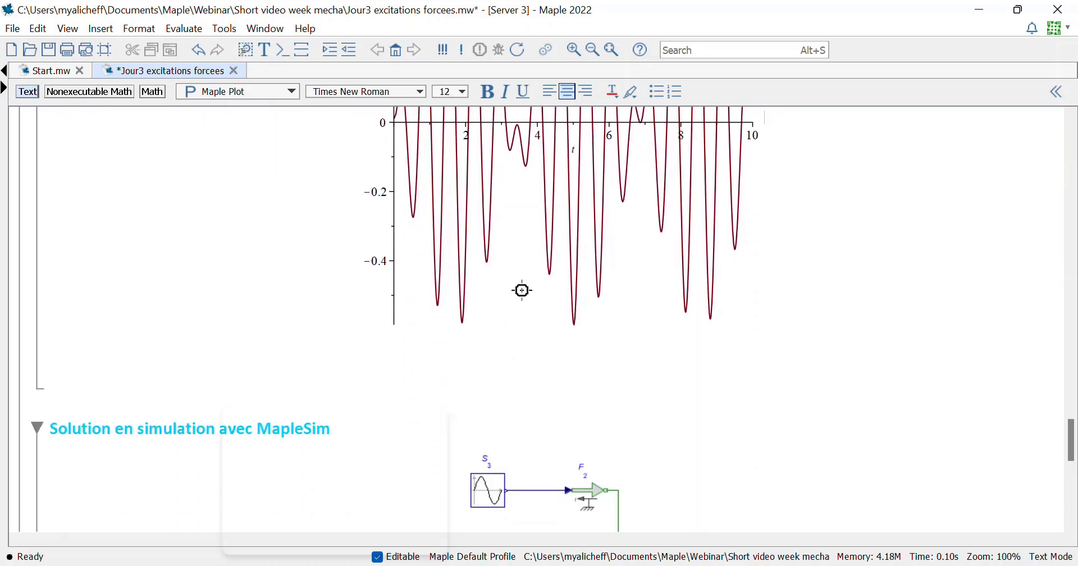
scroll(522, 290, down, 4)
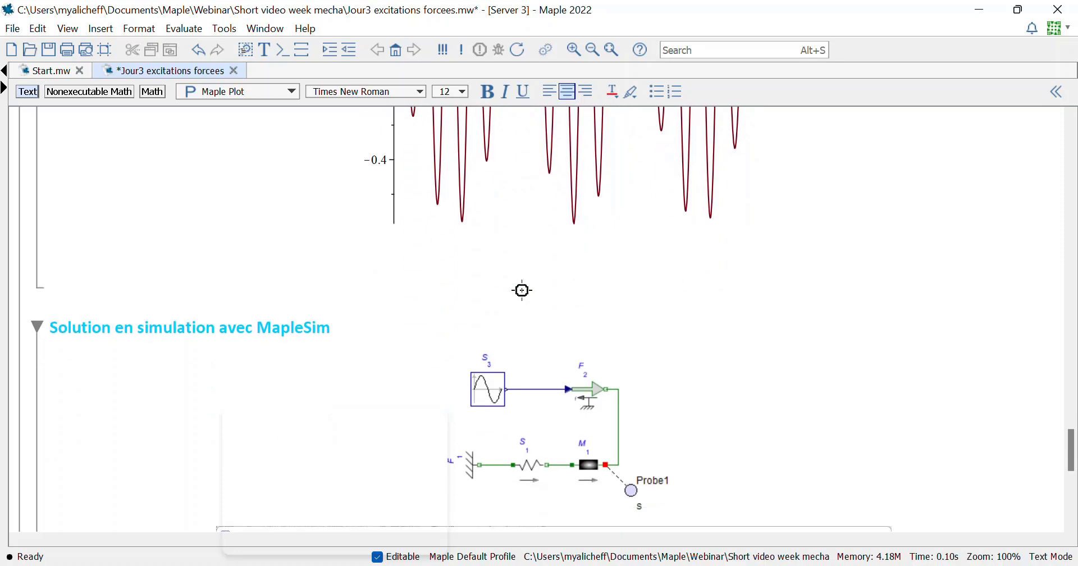
scroll(522, 290, down, 1)
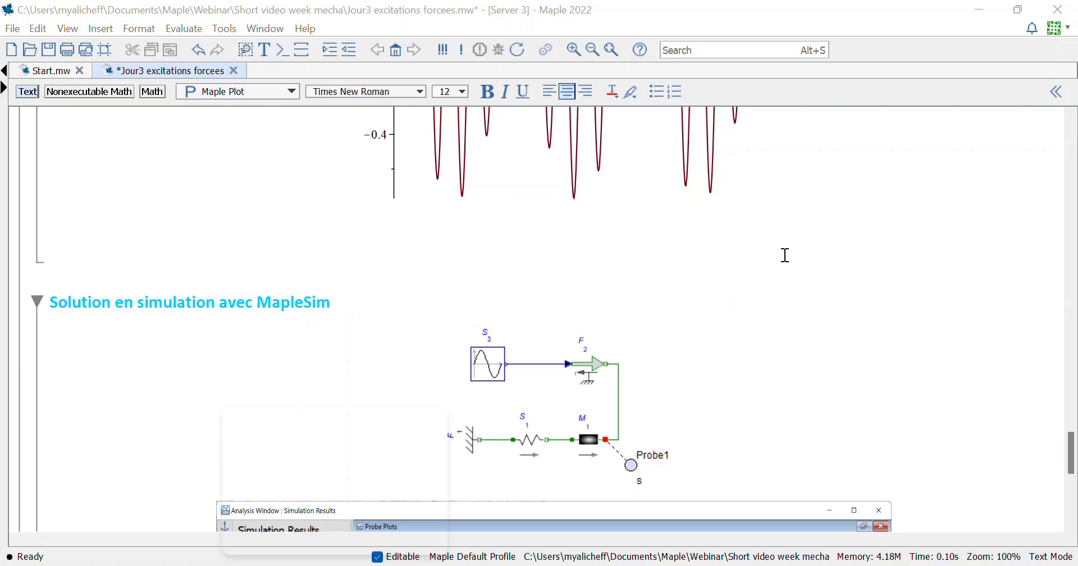
scroll(794, 358, down, 4)
scroll(794, 358, up, 3)
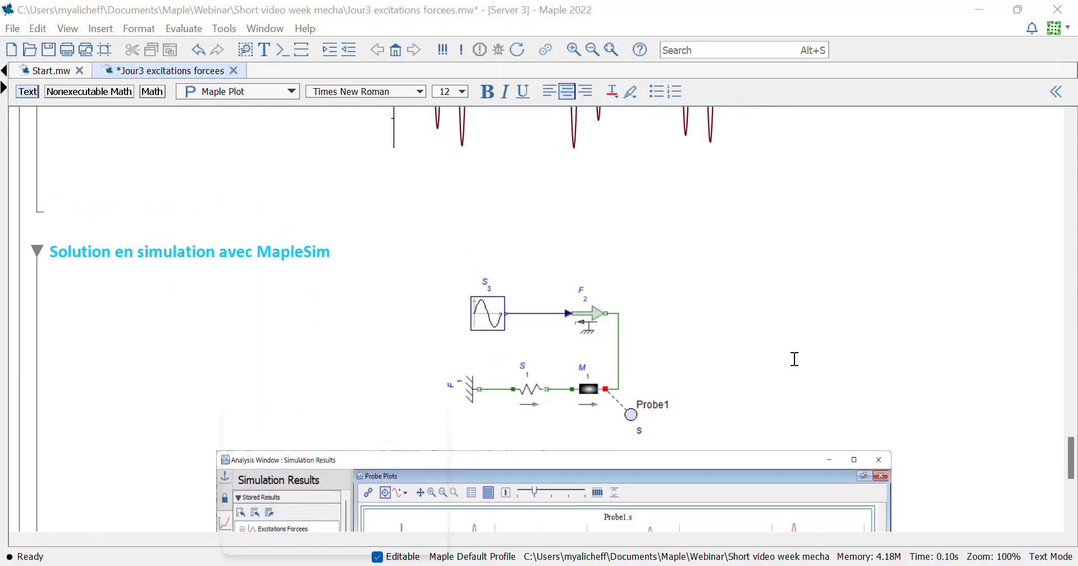
Switch to MapleSim and inspect the properties of the sine source, force, mass and spring components in the Excitations Forcees model
key(alt+Tab)
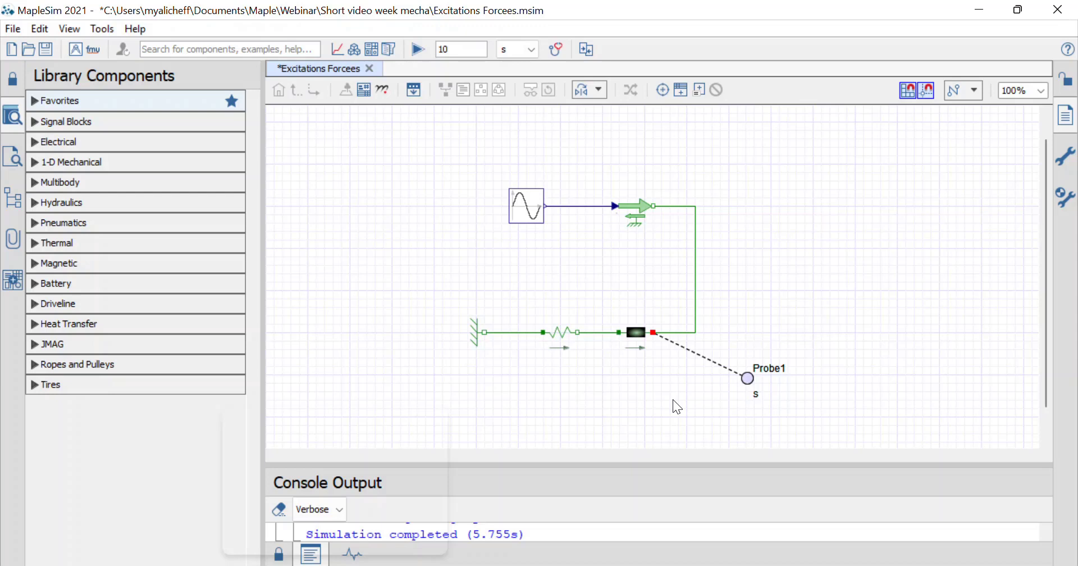
click(523, 213)
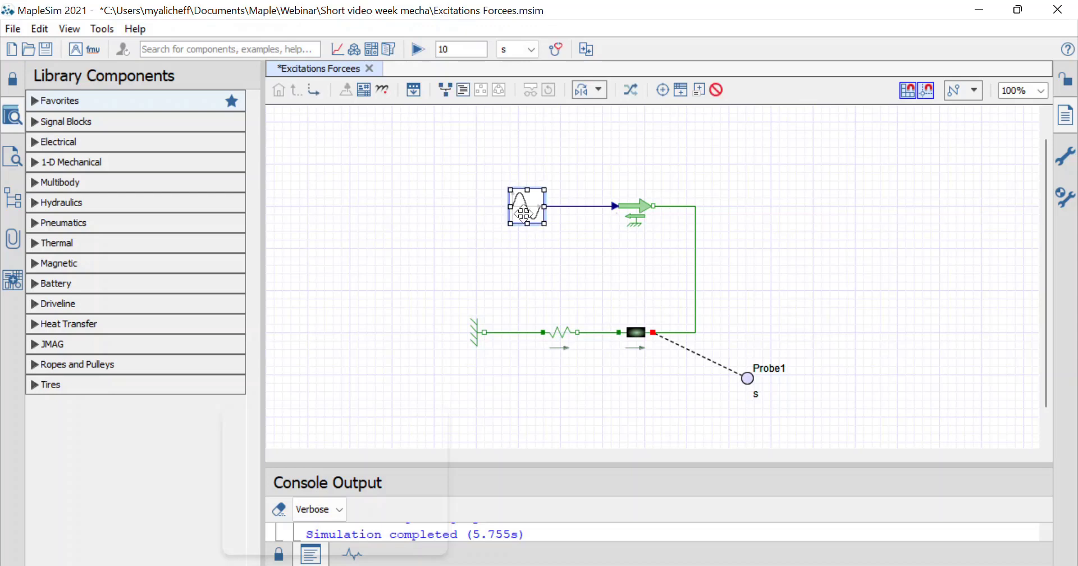
click(1065, 79)
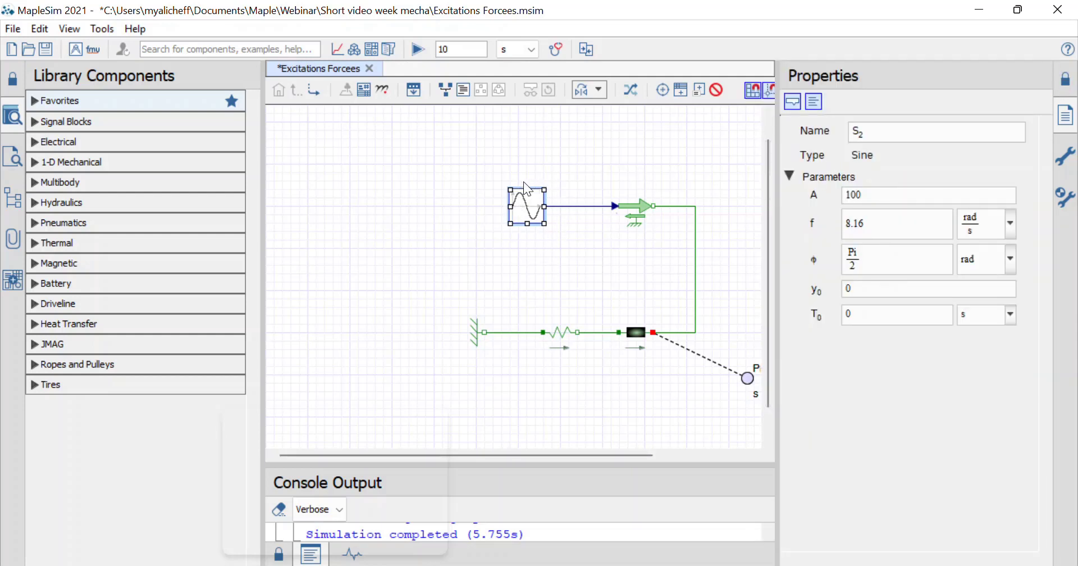
click(628, 215)
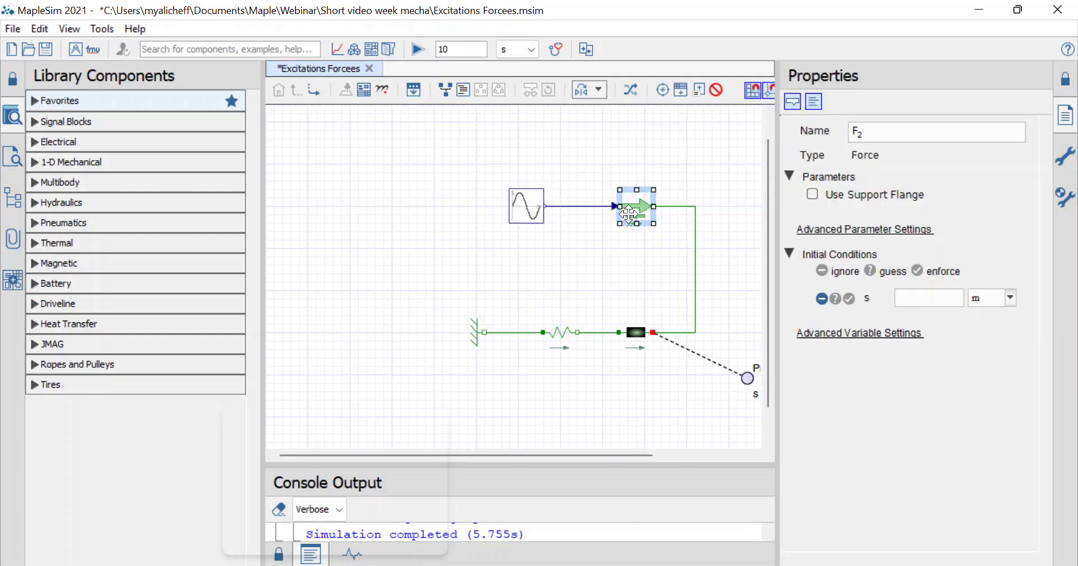
click(634, 334)
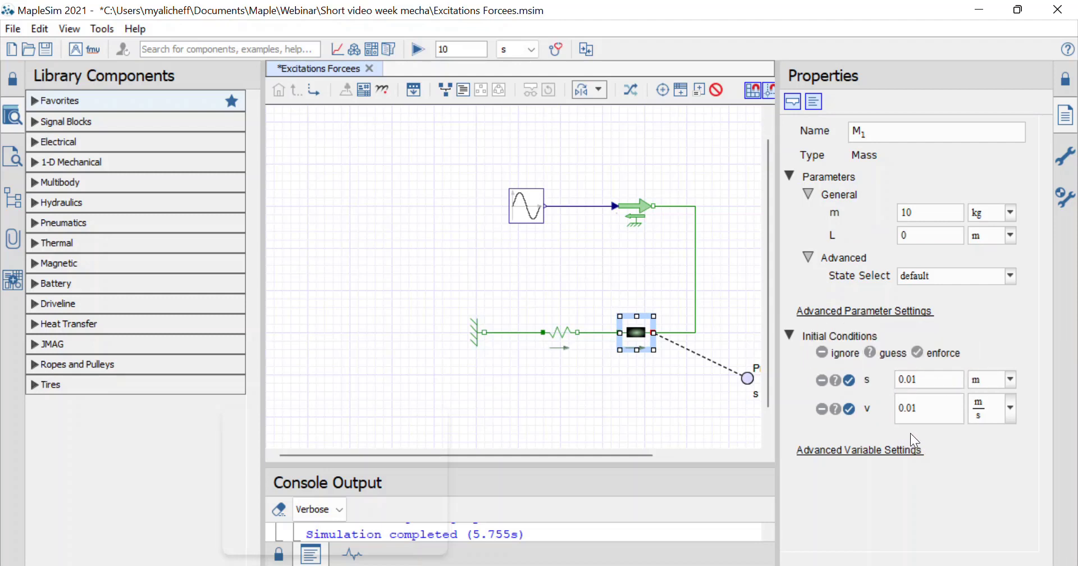
click(561, 332)
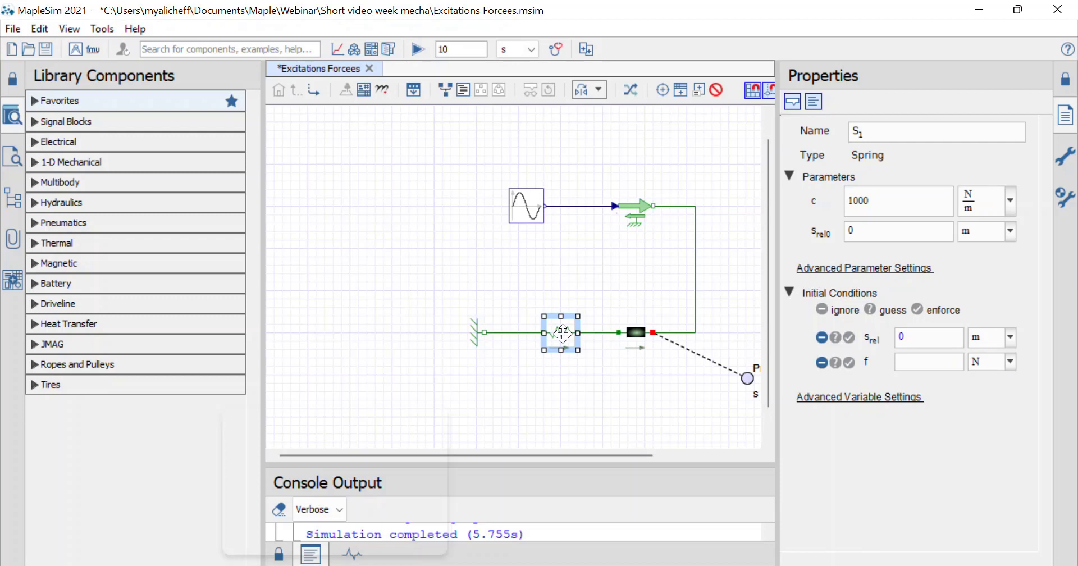
click(1066, 79)
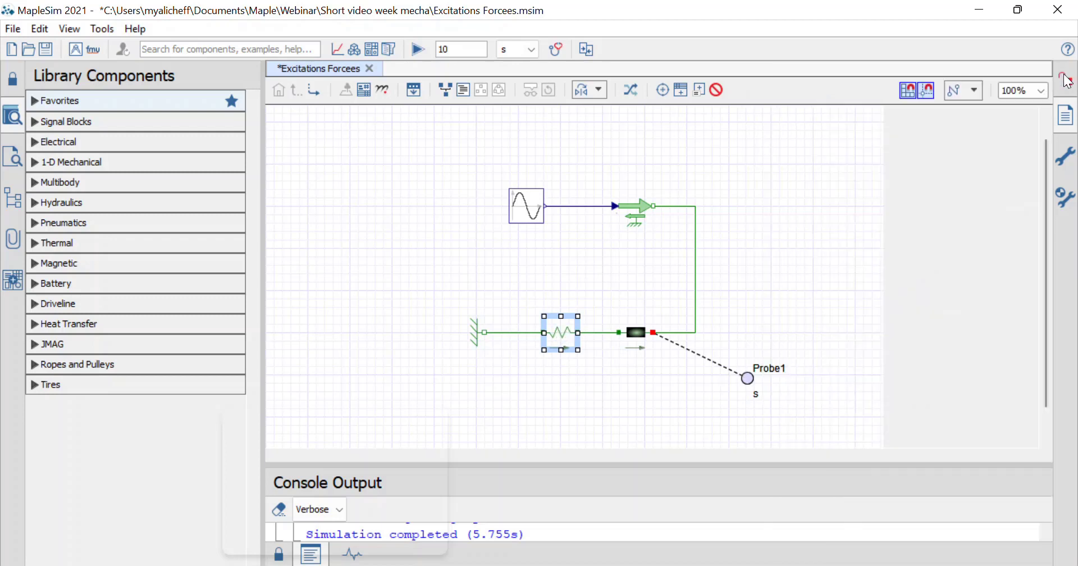
View the simulation results plot for Probe1, and minimize the results and model windows to return to Maple
click(747, 378)
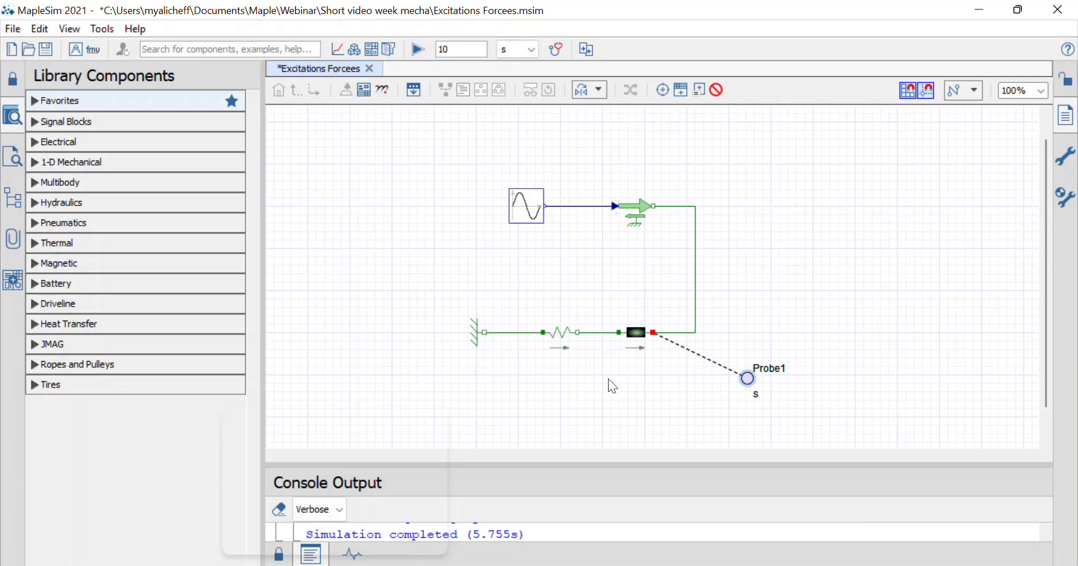
click(337, 49)
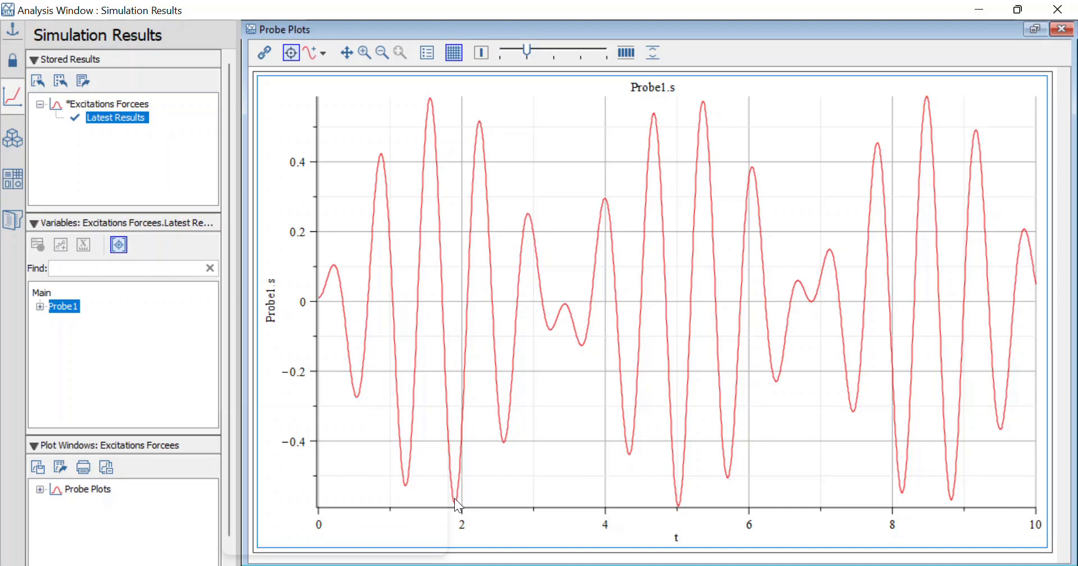
click(980, 16)
click(980, 15)
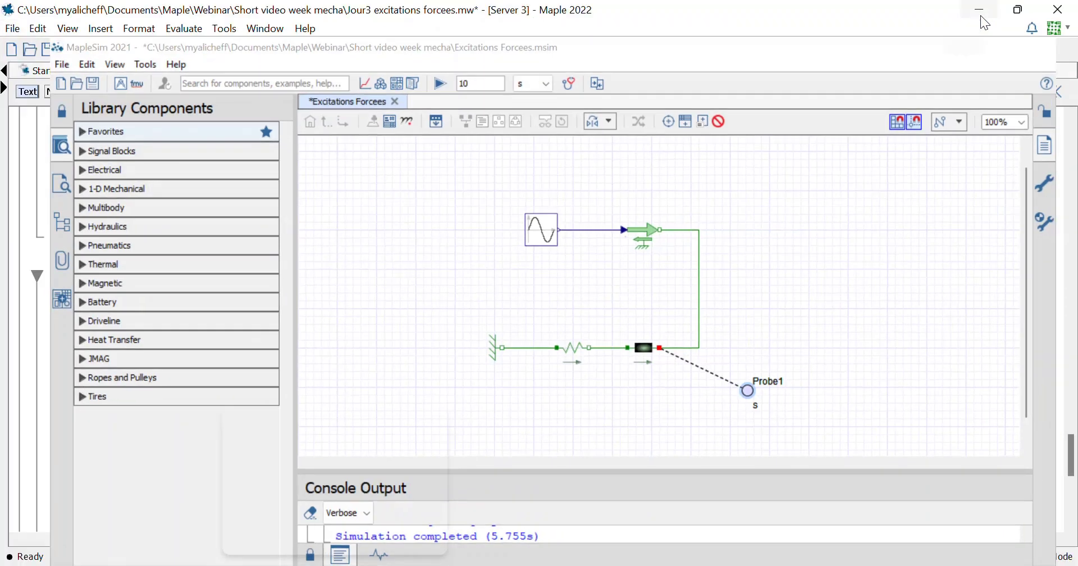
Examine the Probe1 displacement plot embedded below the model diagram in the worksheet
scroll(389, 375, down, 10)
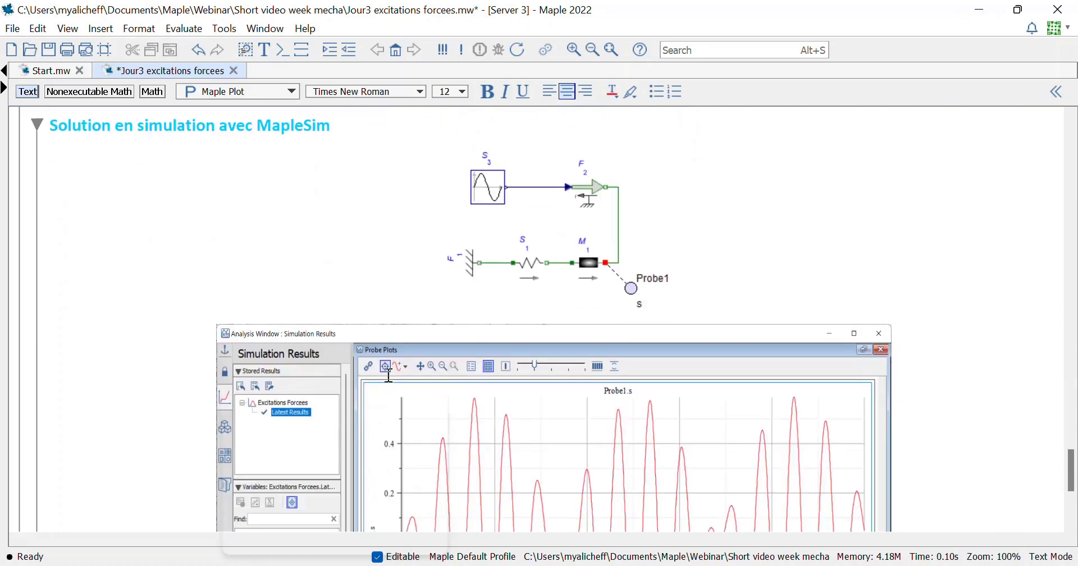
scroll(389, 375, down, 3)
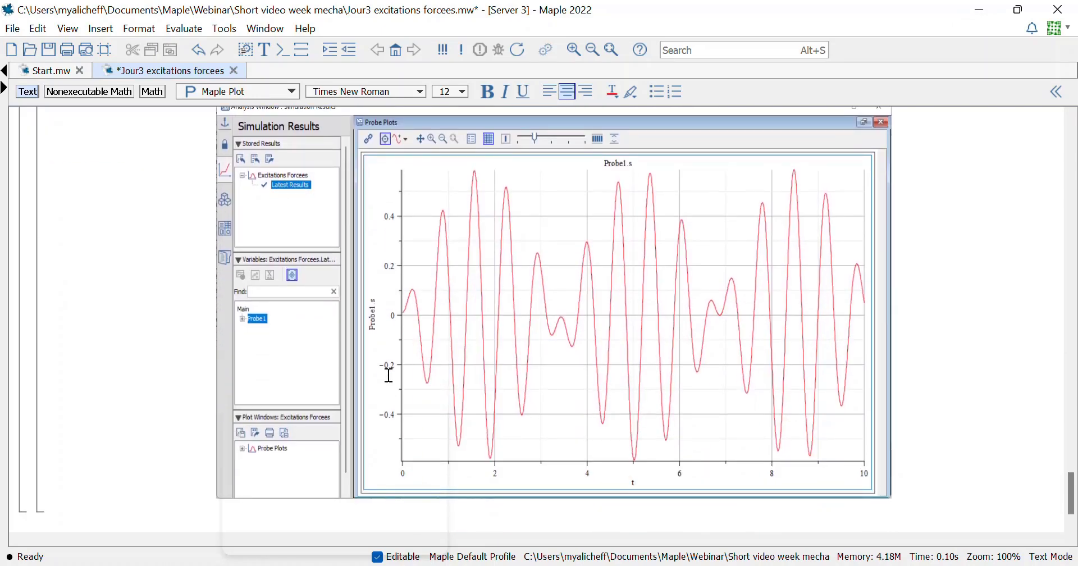
scroll(389, 375, up, 2)
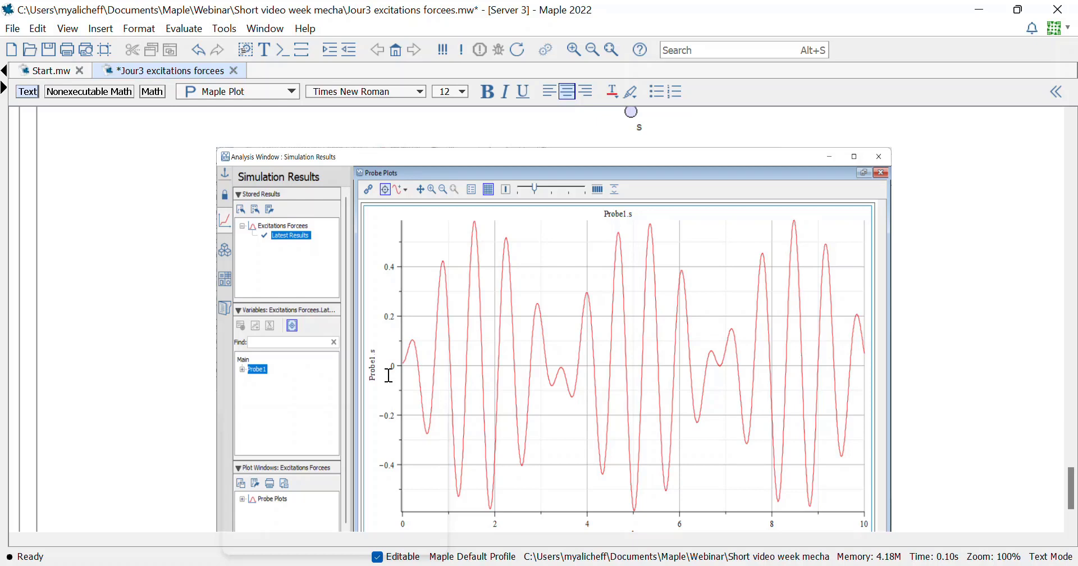
scroll(388, 374, down, 3)
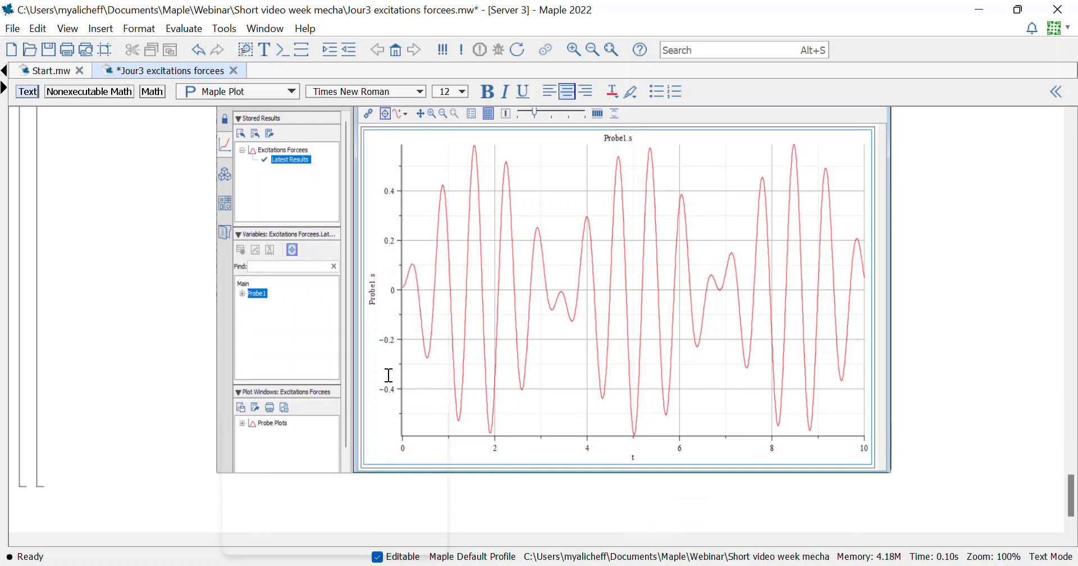
scroll(388, 375, up, 1)
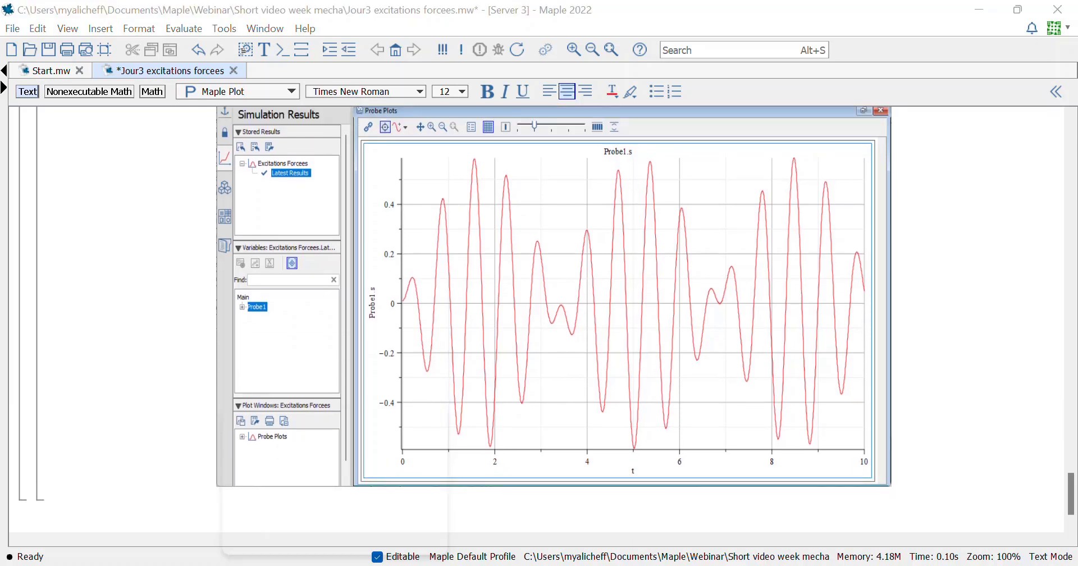